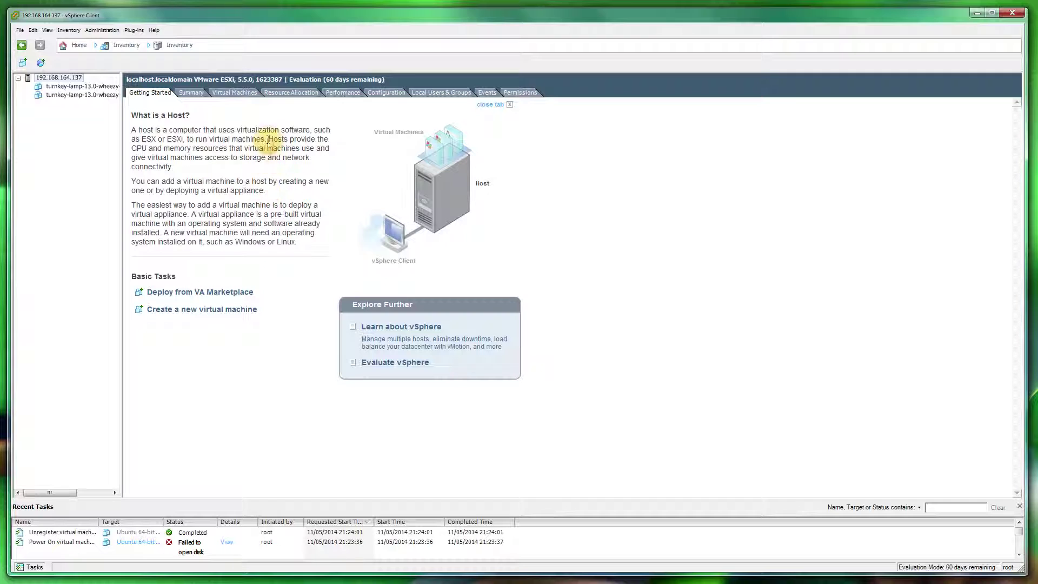
Step: Start the SSH service in the host's Security Profile services properties so it shows Running
left_click(389, 92)
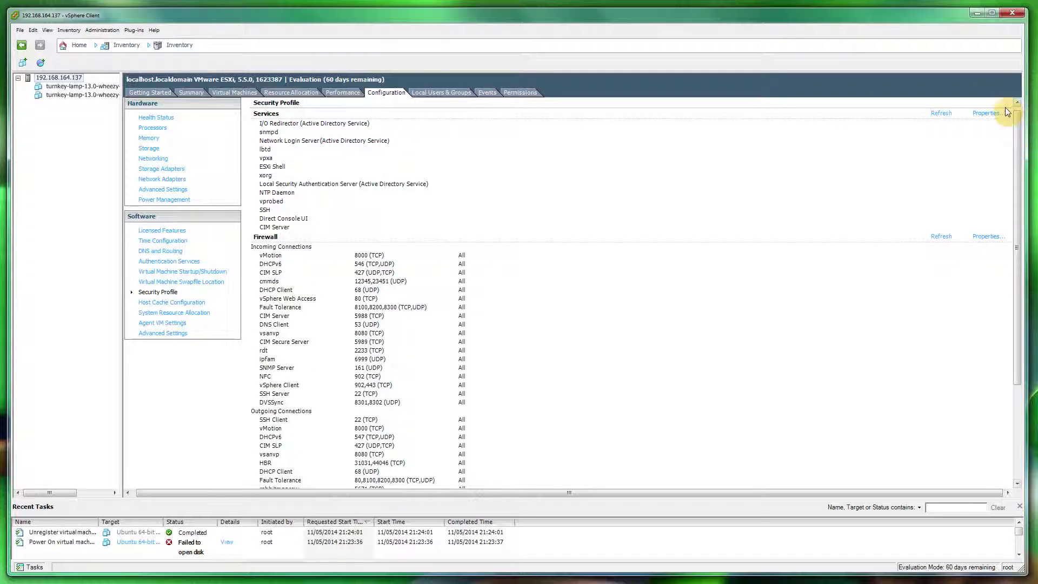
left_click(987, 113)
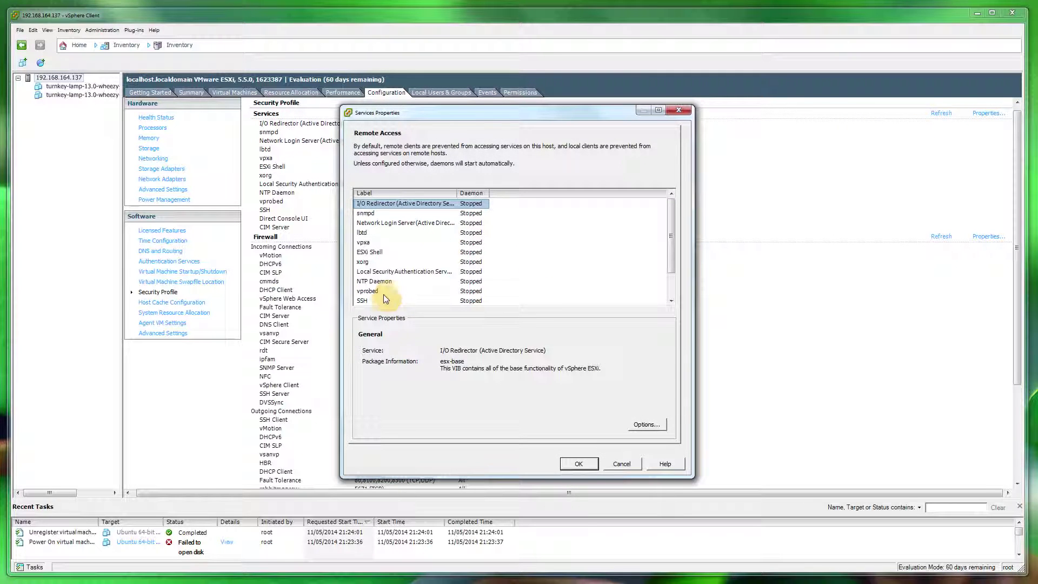
left_click(363, 300)
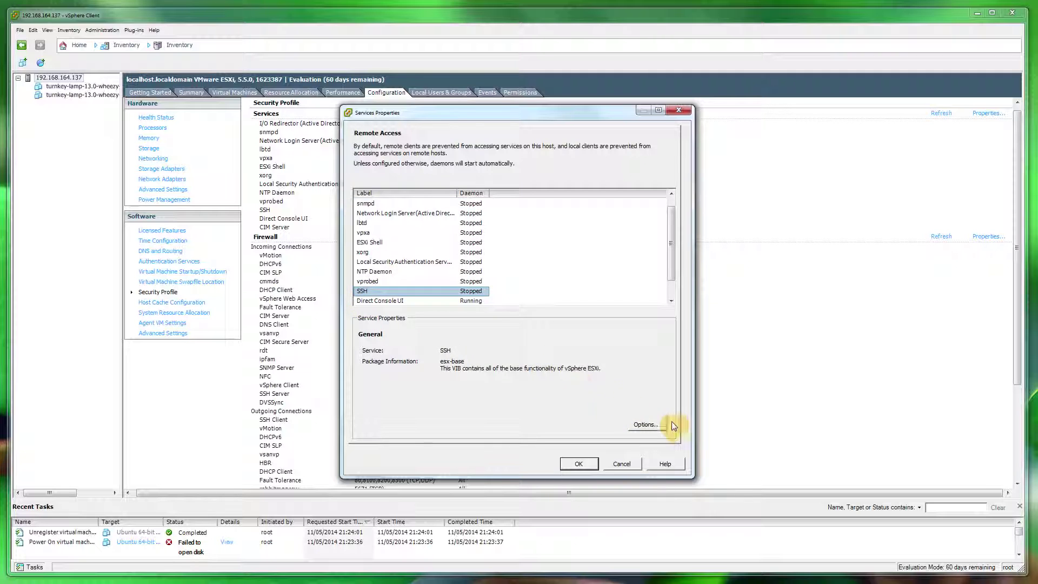
left_click(647, 424)
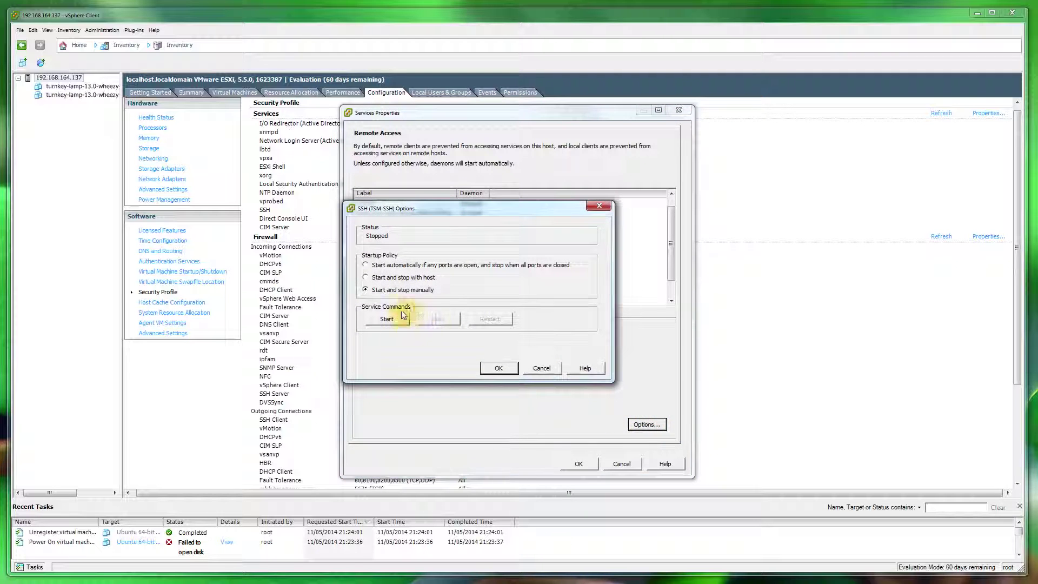
left_click(393, 320)
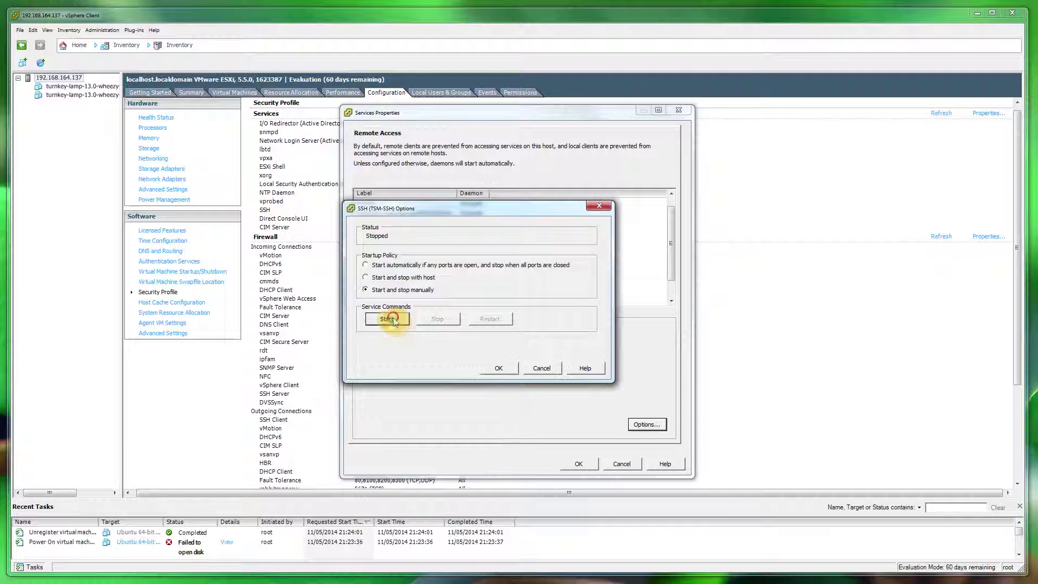
left_click(496, 369)
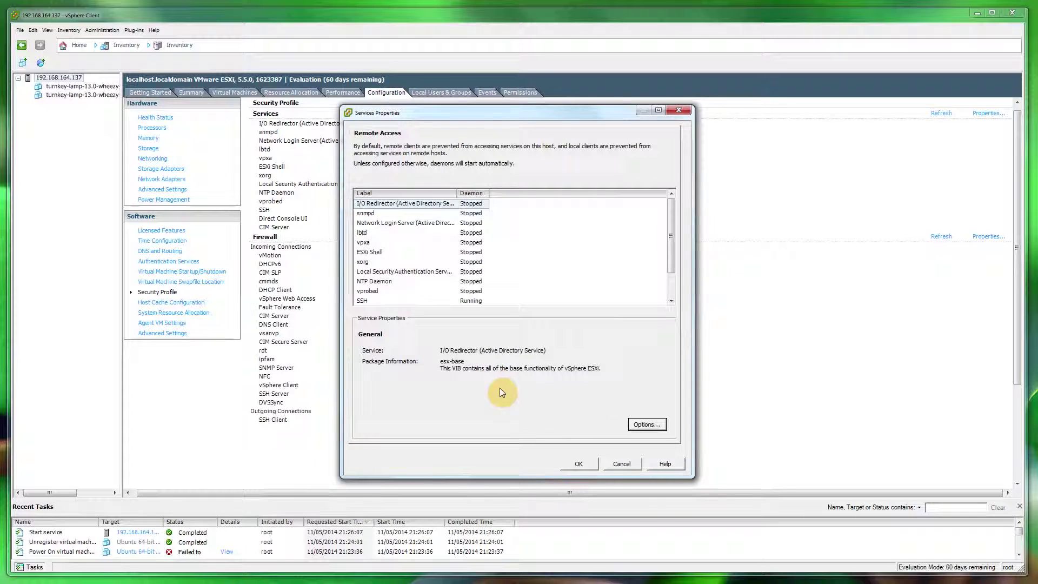
left_click(579, 464)
Step: Abort FlashFXP's failed reconnect attempt and show the remote connection choices
left_click(163, 90)
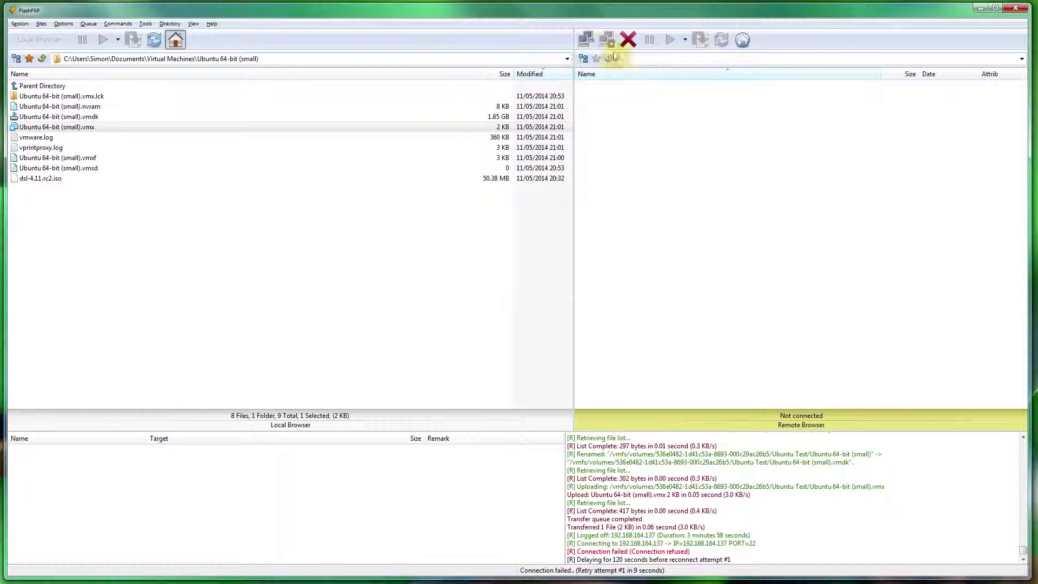
left_click(587, 40)
Step: Connect to 192.168.164.137 over SFTP on port 22 as user root
left_click(608, 74)
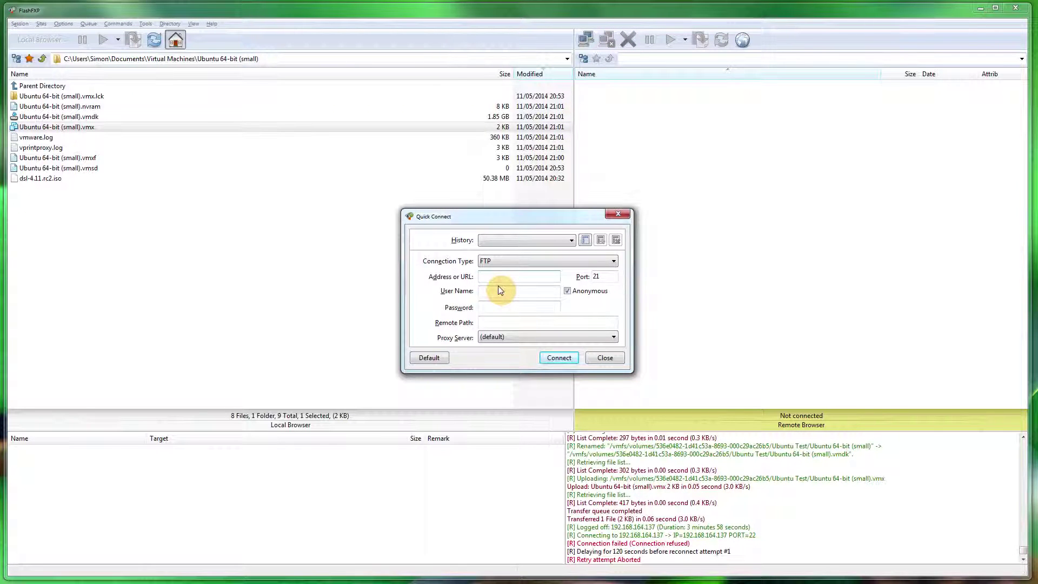
type("192.168.164.137")
left_click(529, 261)
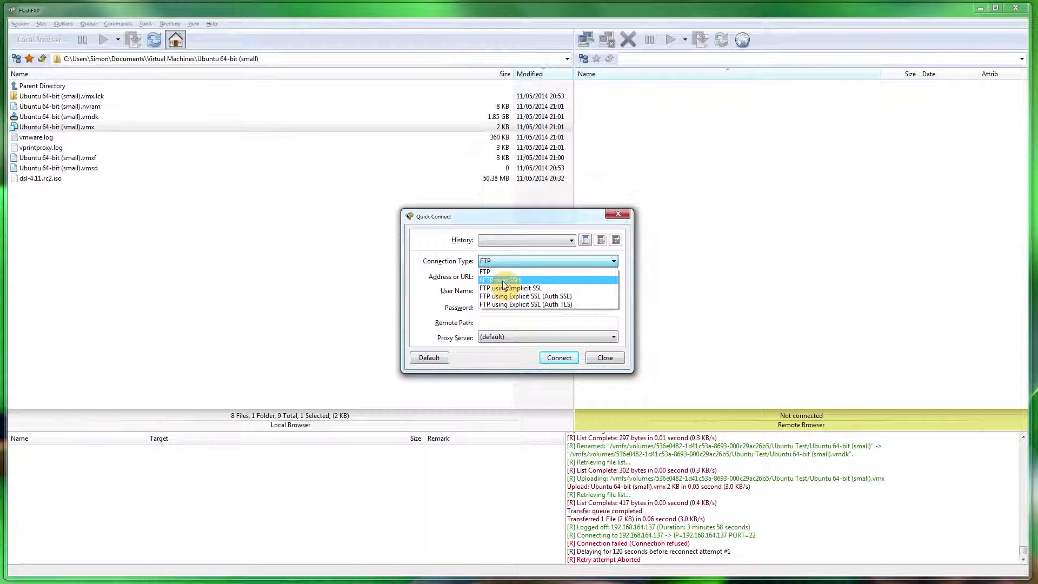
left_click(504, 280)
left_click(516, 291)
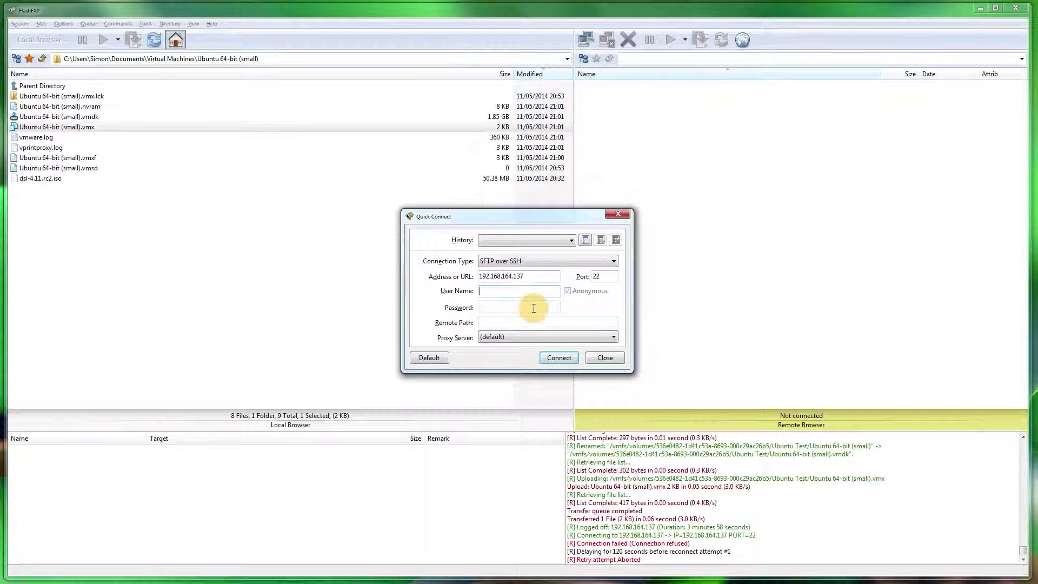
type("root")
left_click(518, 307)
left_click(558, 358)
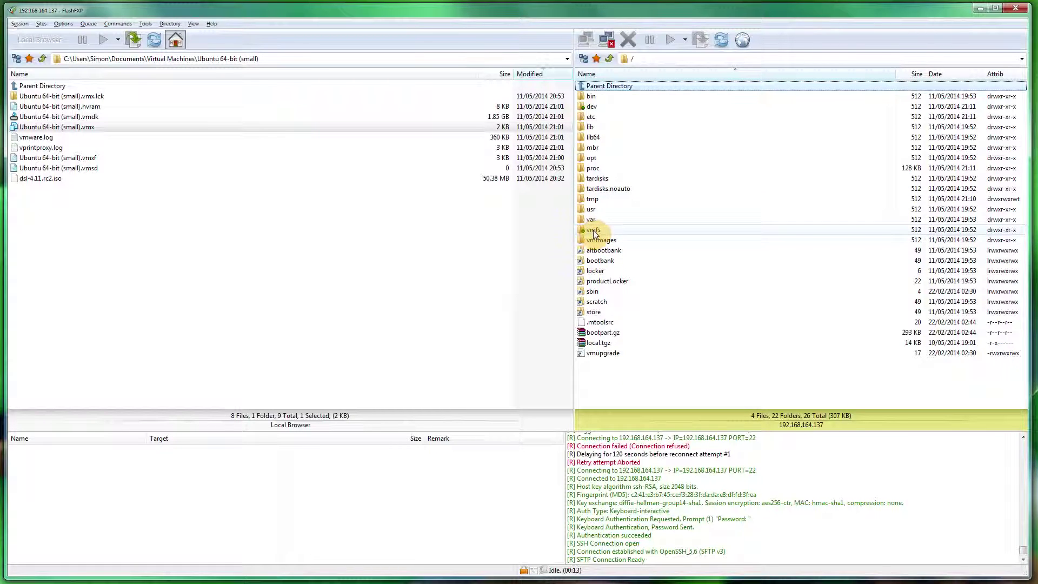
Step: Open the remote /vmfs/volumes/datastore1/Ubuntu Test folder and select the local Ubuntu 64-bit (small).vmx file
double_click(592, 230)
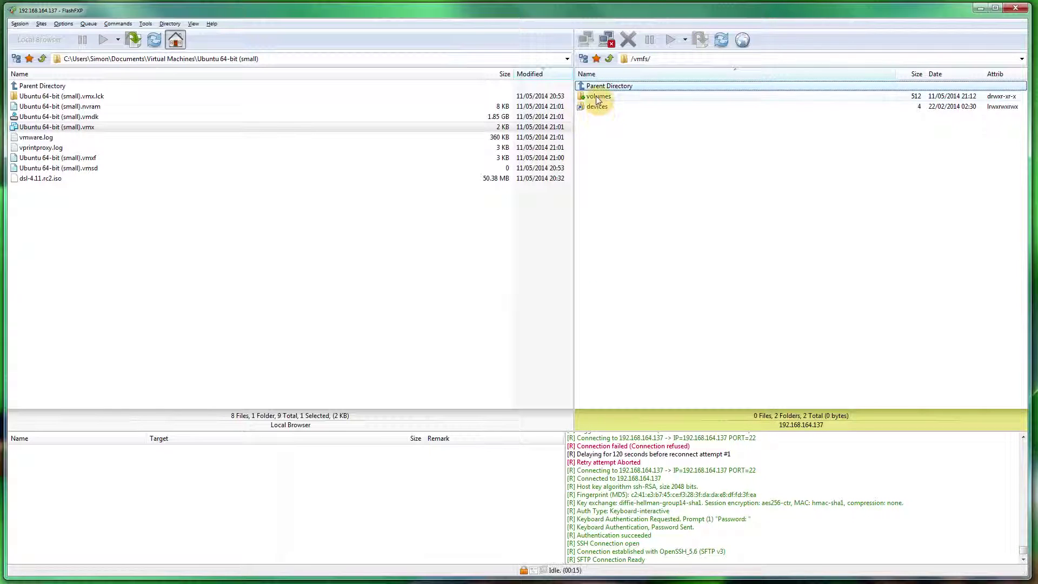
double_click(596, 98)
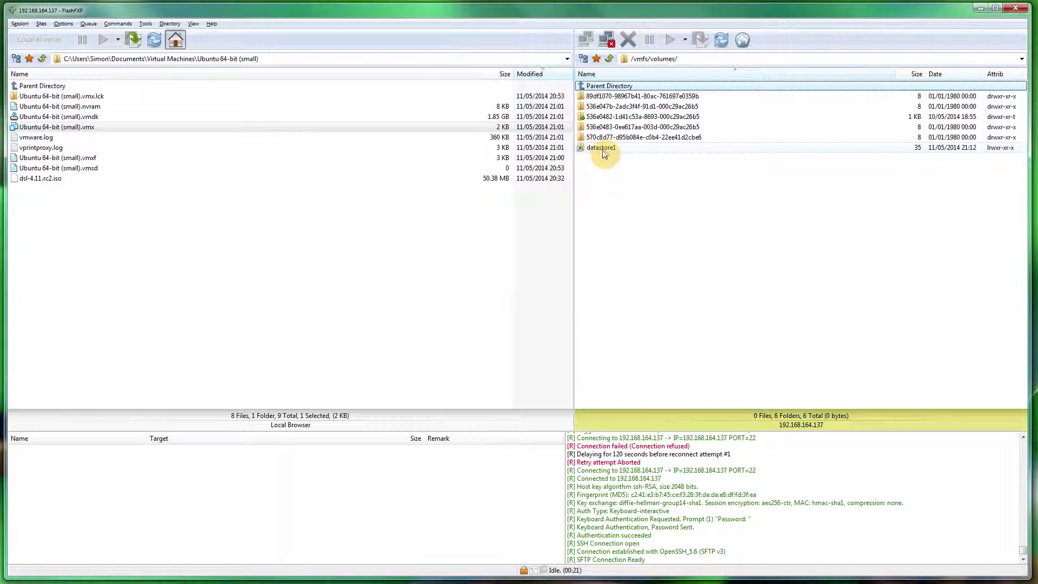
double_click(604, 149)
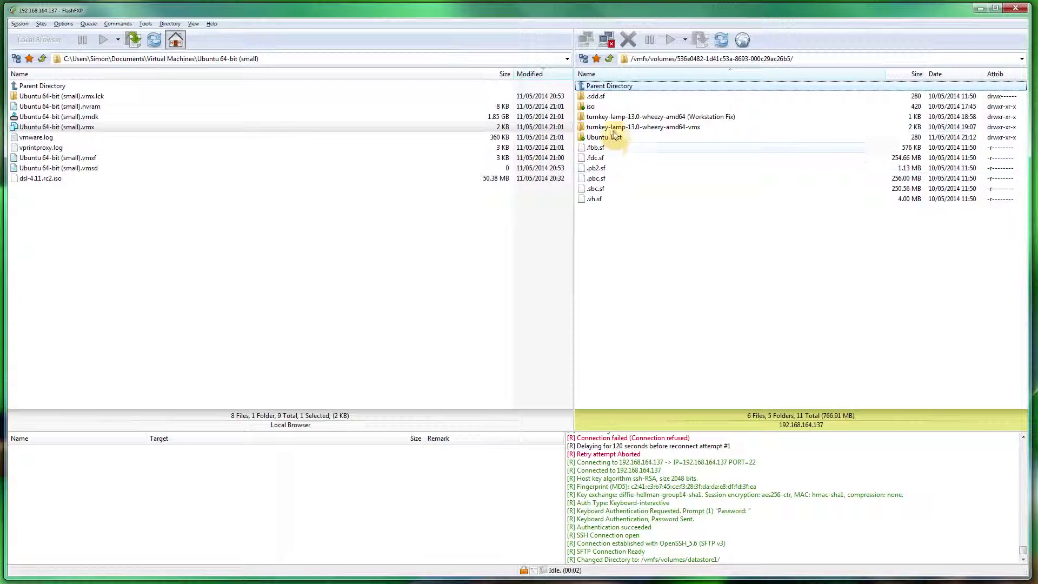
double_click(601, 139)
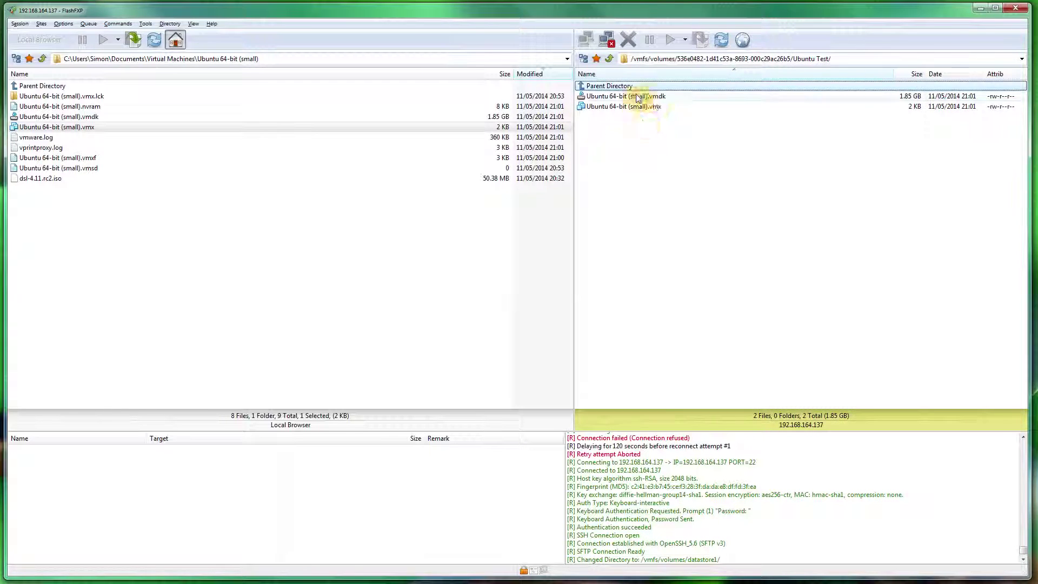
left_click(85, 130)
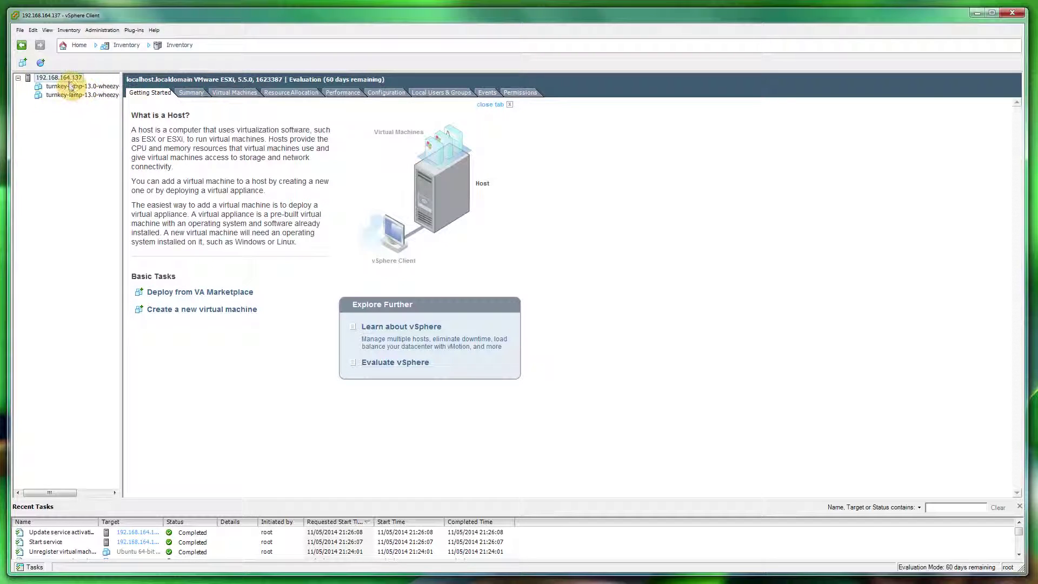
Step: From the host's Summary tab storage list, browse datastore1 in the Datastore Browser
left_click(64, 77)
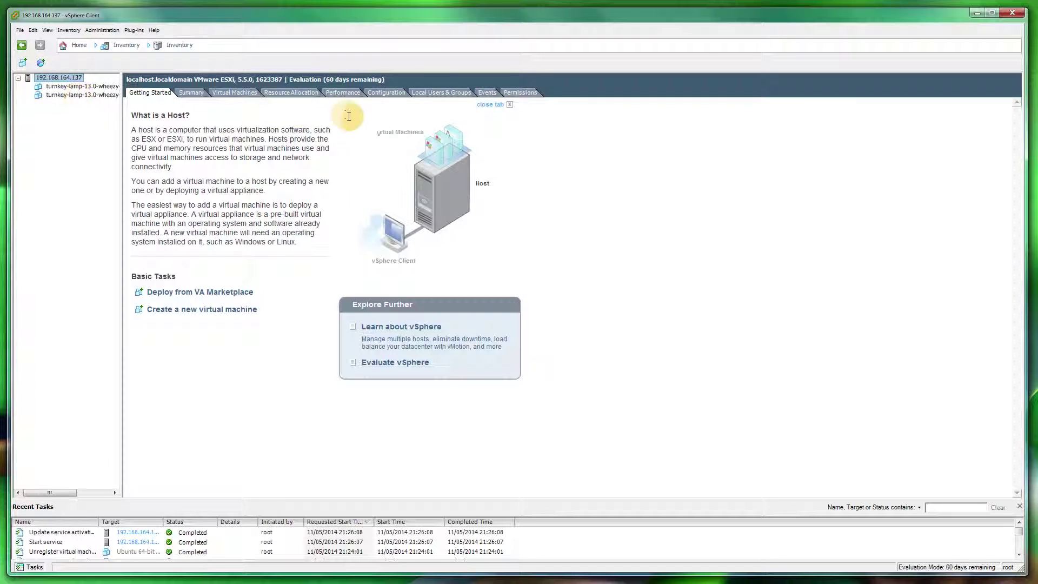
left_click(196, 93)
left_click(360, 212)
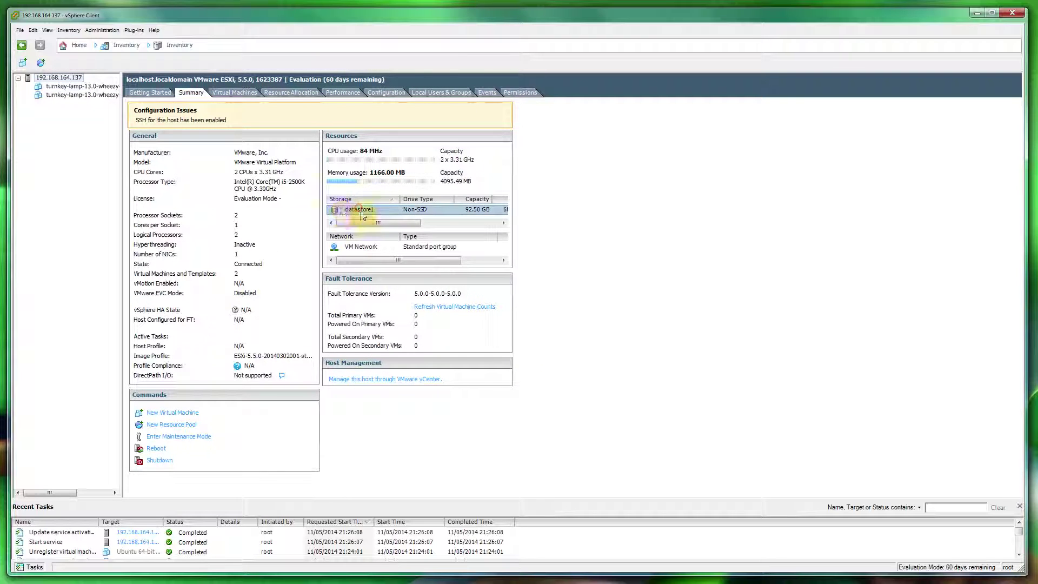
right_click(349, 211)
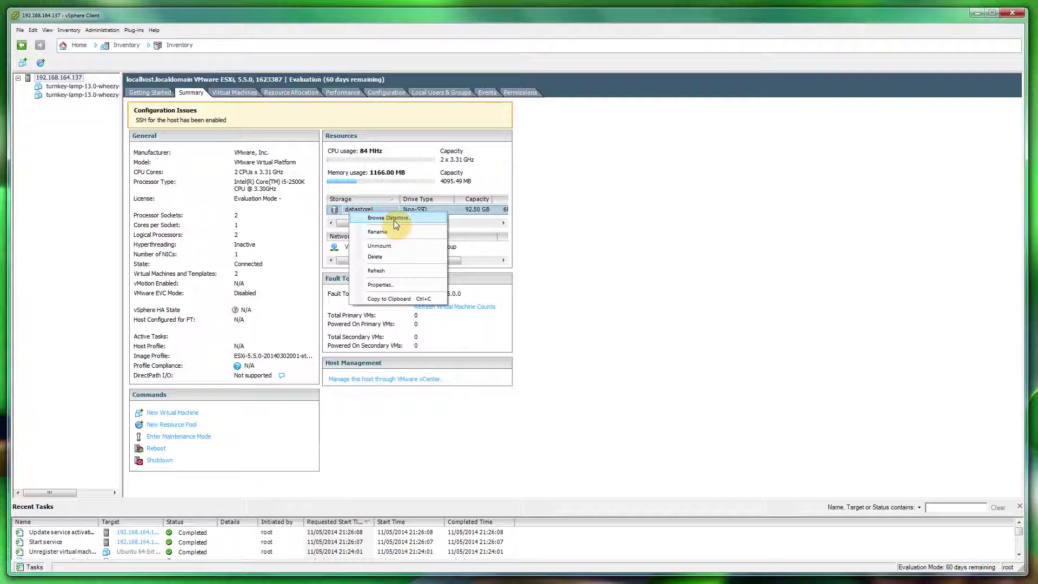
left_click(393, 218)
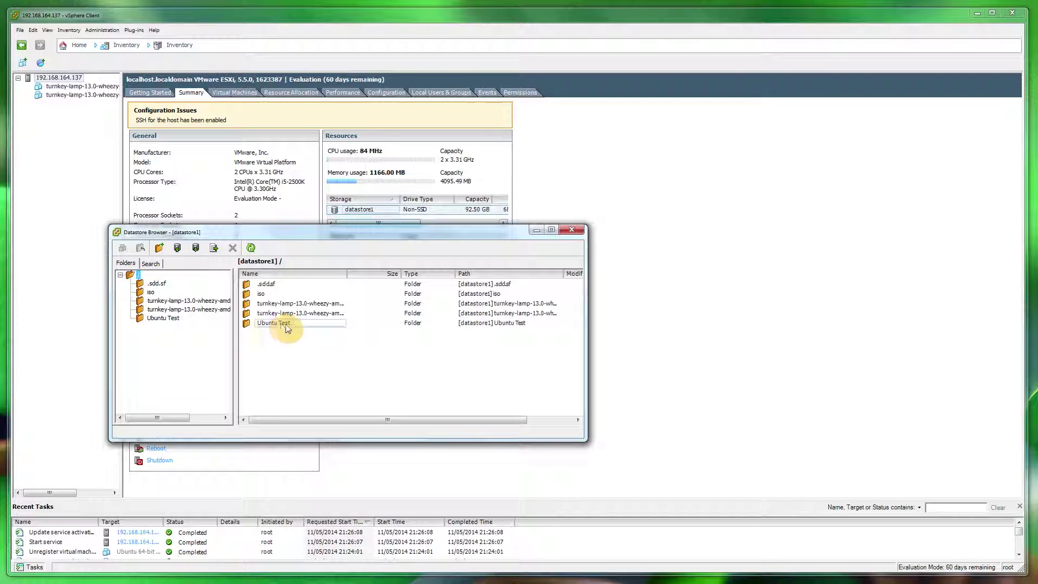
Step: Add the Ubuntu Test .vmx to the inventory with default name and pool, then close the browser
double_click(286, 327)
left_click(277, 293)
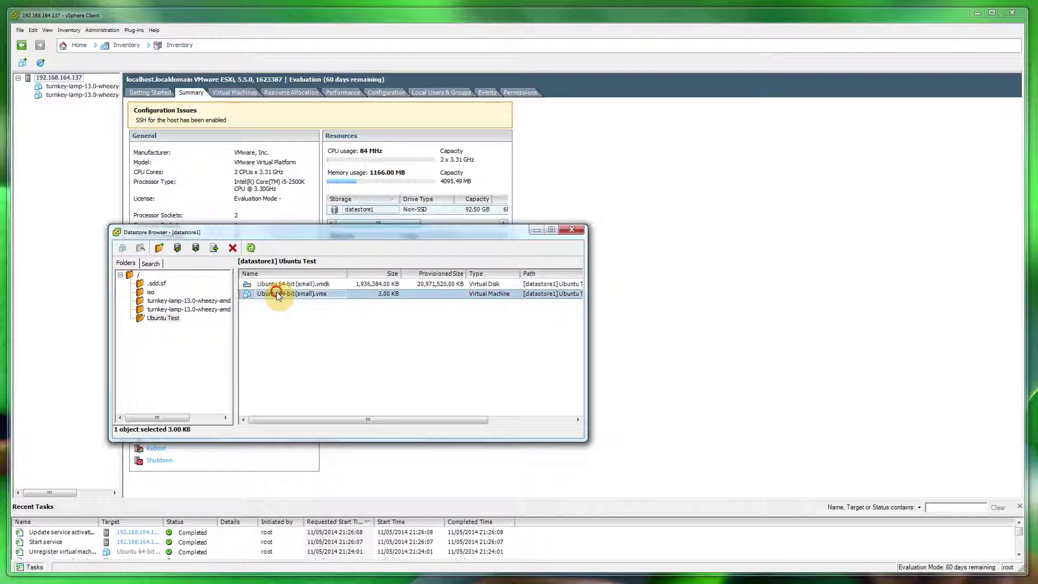
right_click(325, 299)
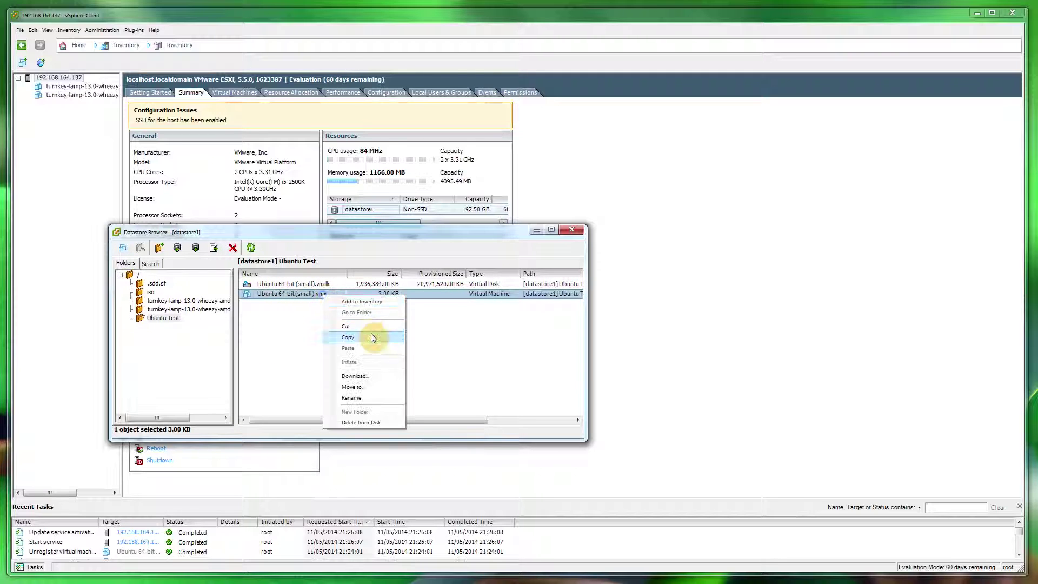
left_click(365, 303)
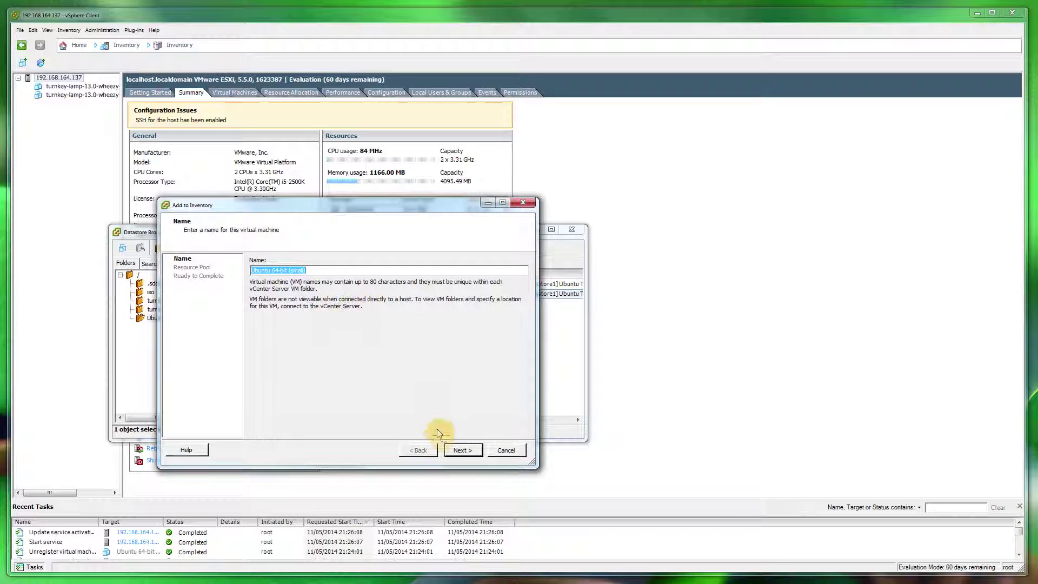
left_click(459, 451)
left_click(455, 450)
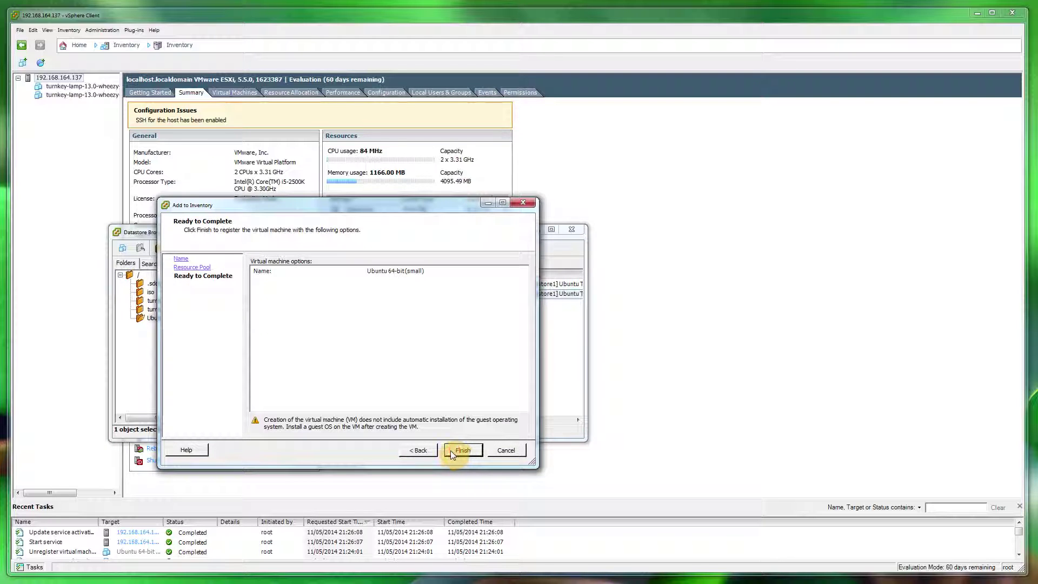
left_click(450, 450)
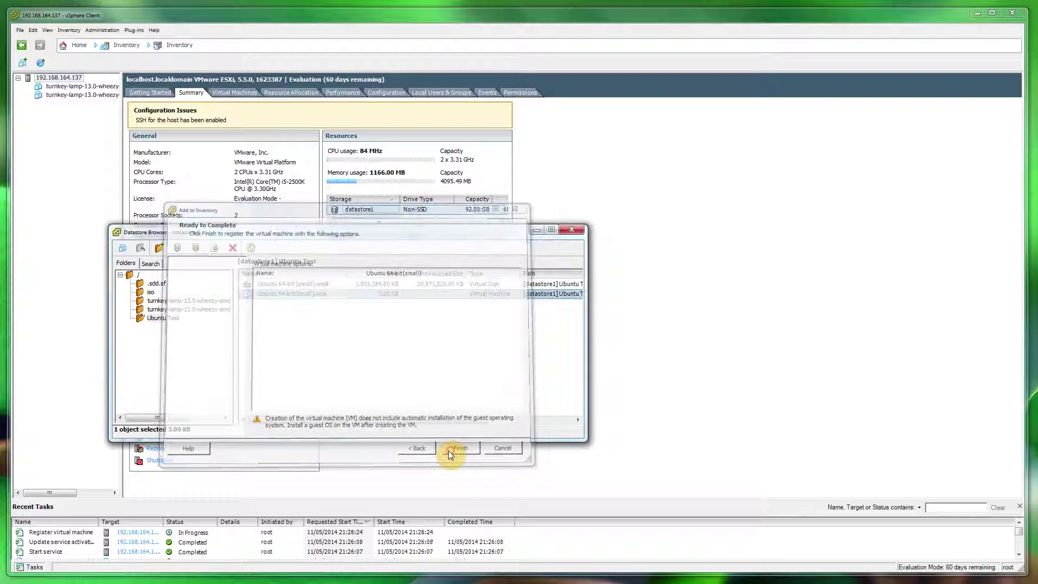
left_click(571, 229)
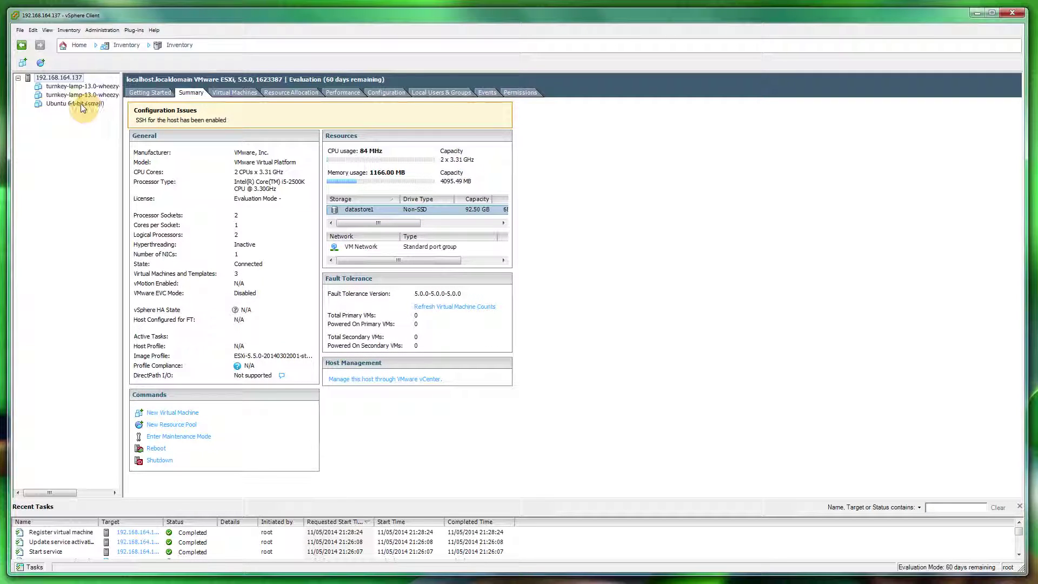